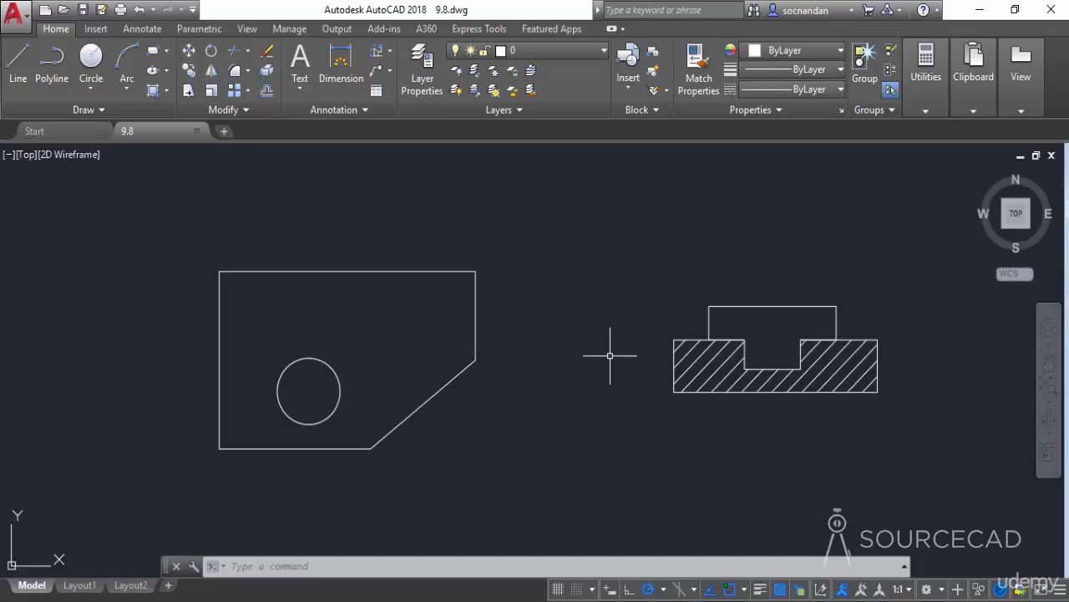
- Add a linear dimension across the plate's top edge, placed just above it
{"action": "left_click", "coordinate": [142, 29]}
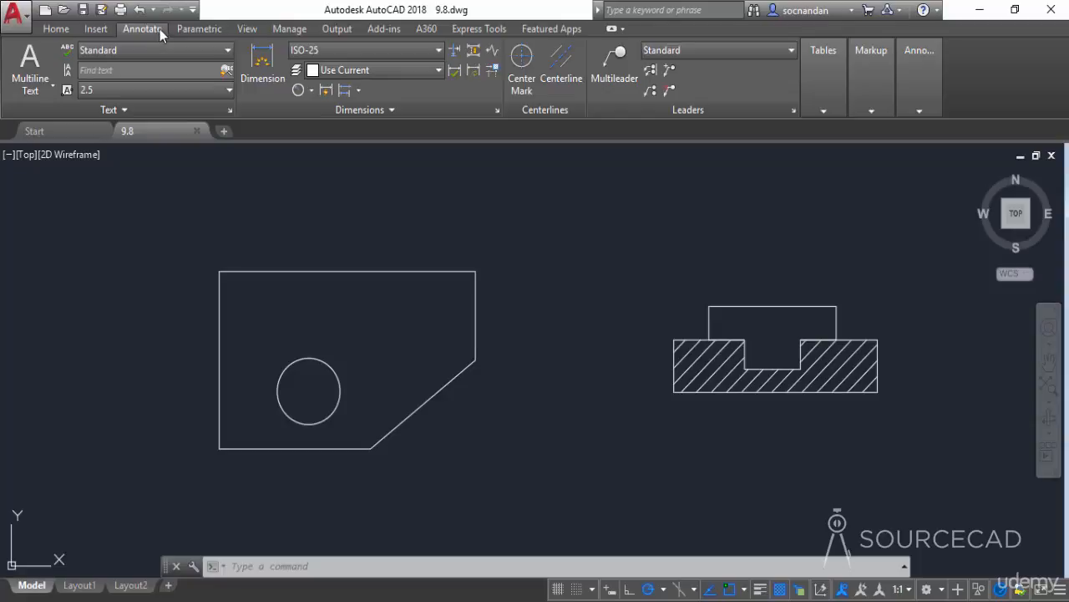
{"action": "left_click", "coordinate": [311, 93]}
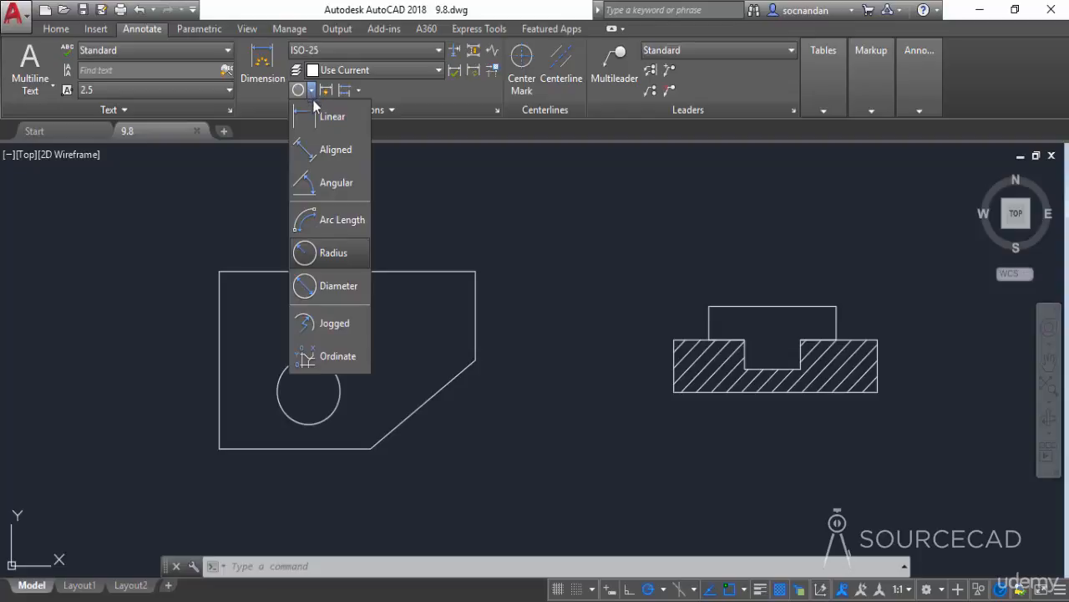
{"action": "left_click", "coordinate": [326, 112]}
{"action": "middle_click_drag", "start_coordinate": [310, 245], "coordinate": [448, 262]}
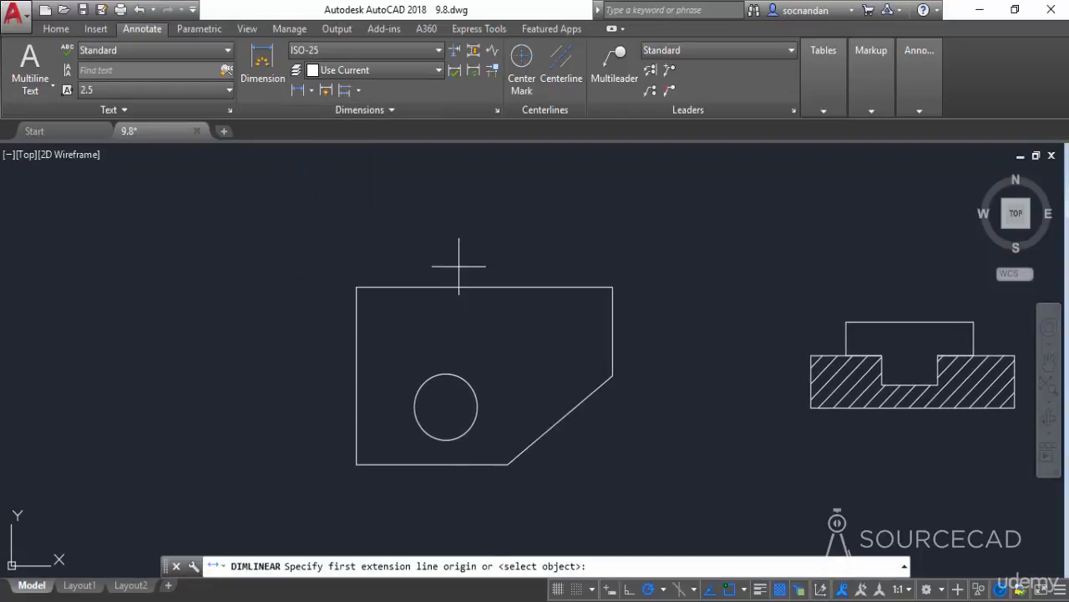
{"action": "left_click", "coordinate": [357, 286]}
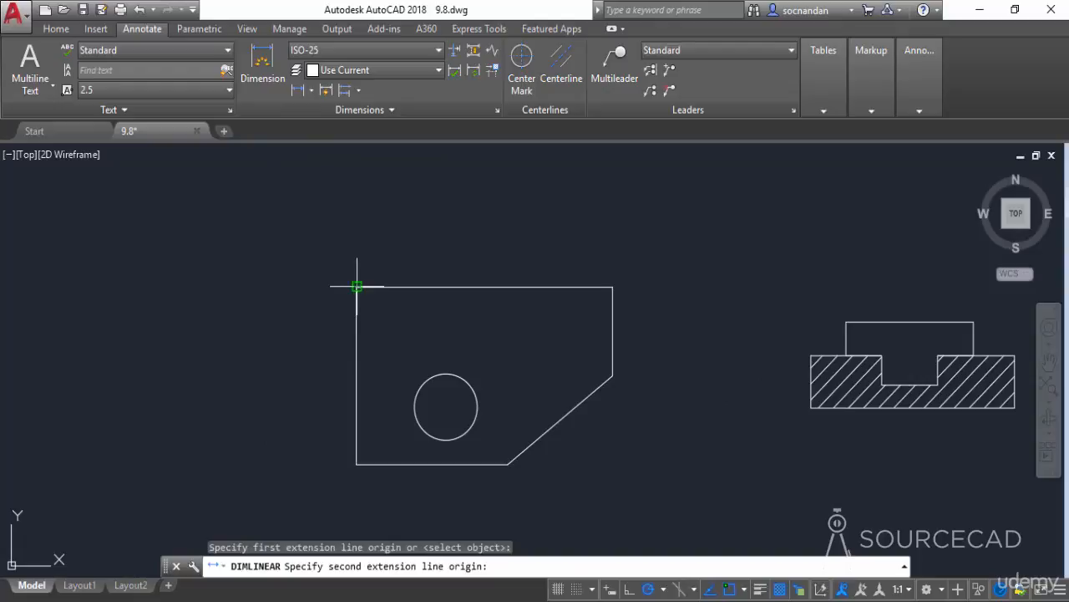
{"action": "left_click", "coordinate": [612, 287]}
{"action": "left_click", "coordinate": [510, 253]}
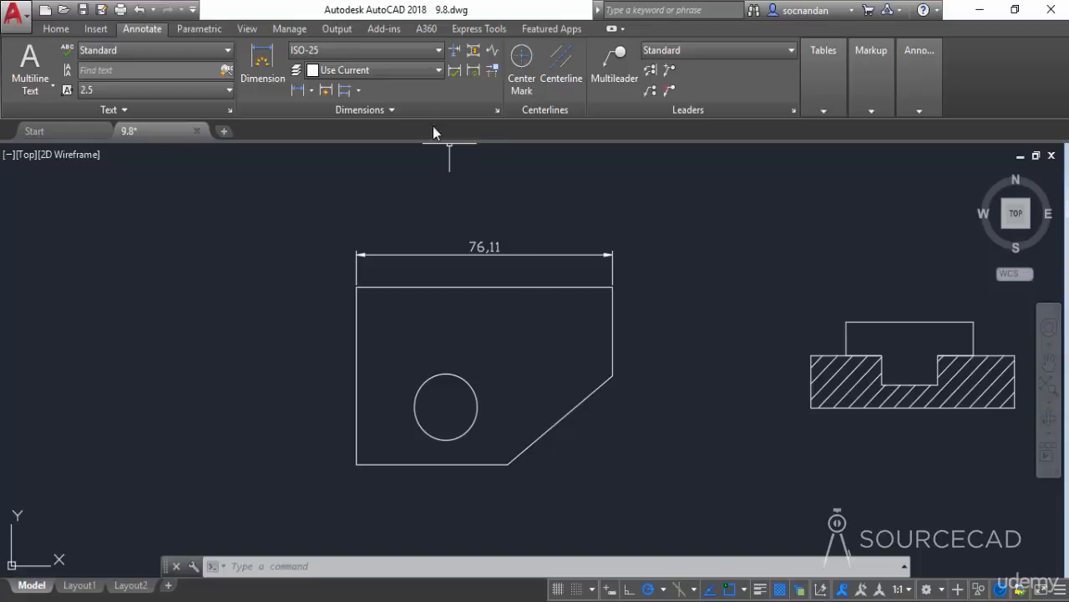
- Start the Tolerance command and choose the position symbol for the feature control frame
{"action": "left_click", "coordinate": [410, 111]}
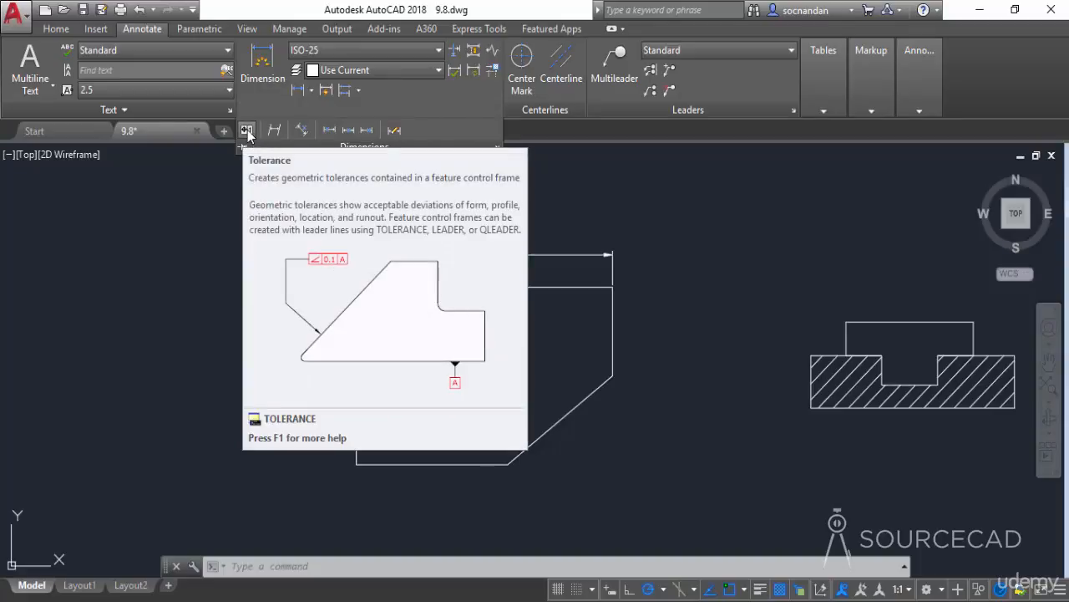
{"action": "left_click", "coordinate": [247, 131]}
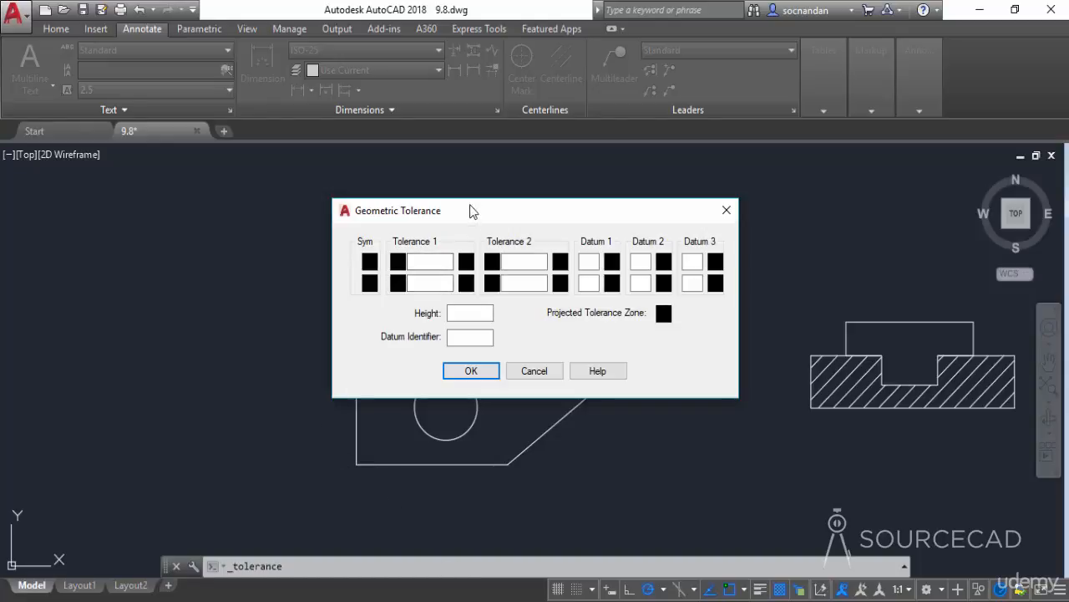
{"action": "left_click_drag", "start_coordinate": [471, 210], "coordinate": [457, 217]}
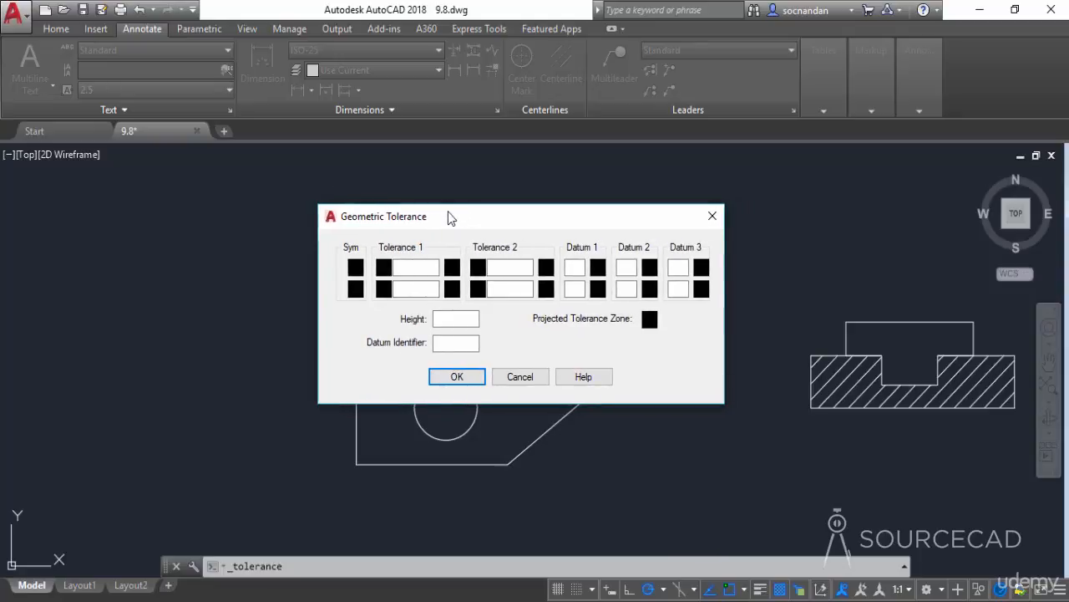
{"action": "left_click", "coordinate": [356, 269]}
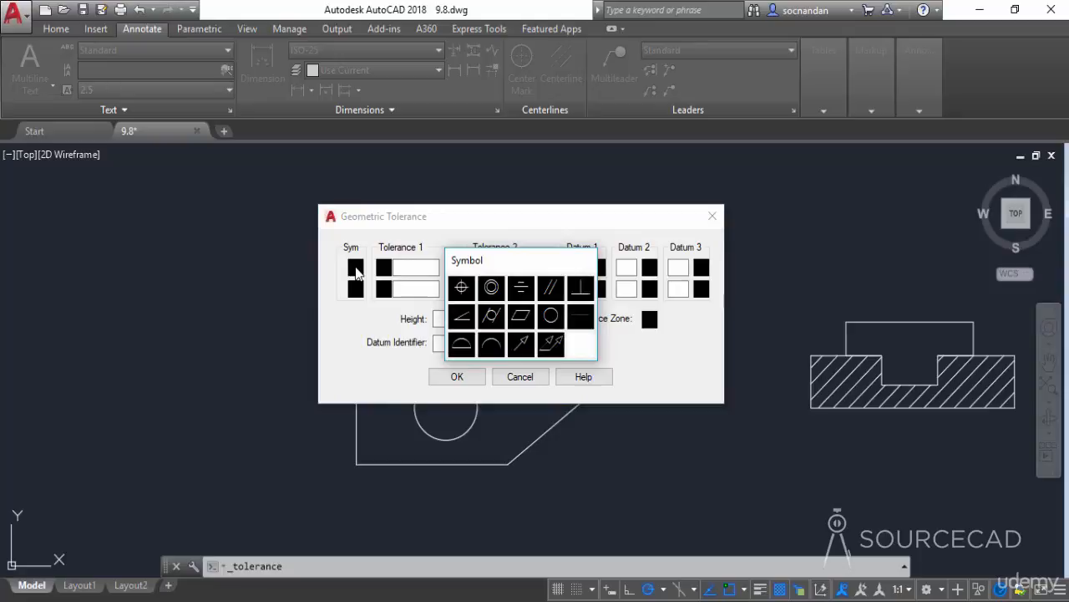
{"action": "left_click", "coordinate": [463, 289]}
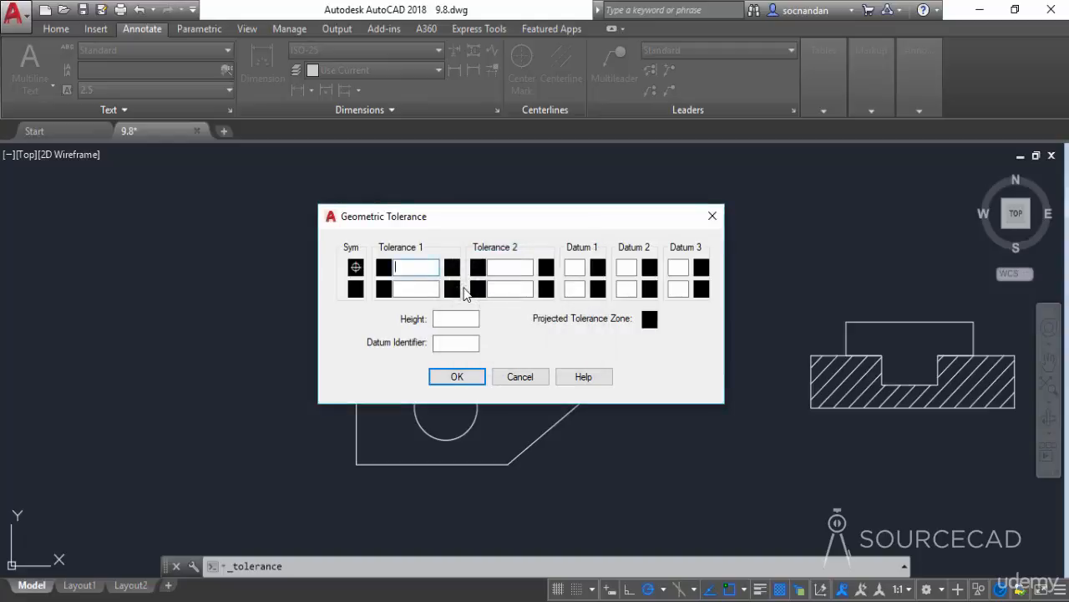
- Set tolerance 1 to a diameter zone of 0.02 with maximum material condition
{"action": "left_click", "coordinate": [383, 269]}
{"action": "type", "text": "0.02"}
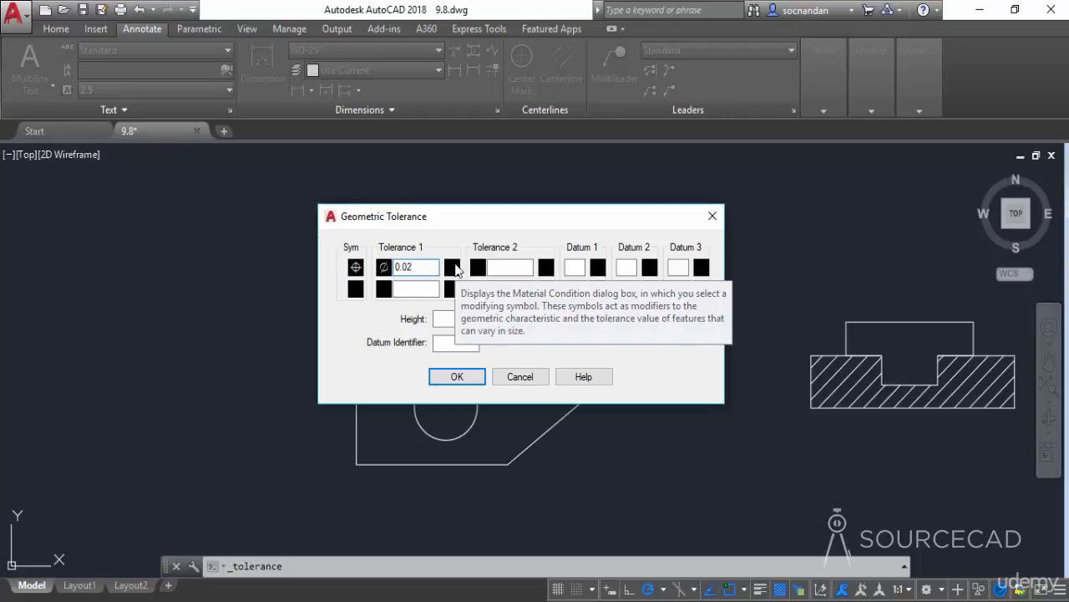
{"action": "left_click", "coordinate": [452, 268]}
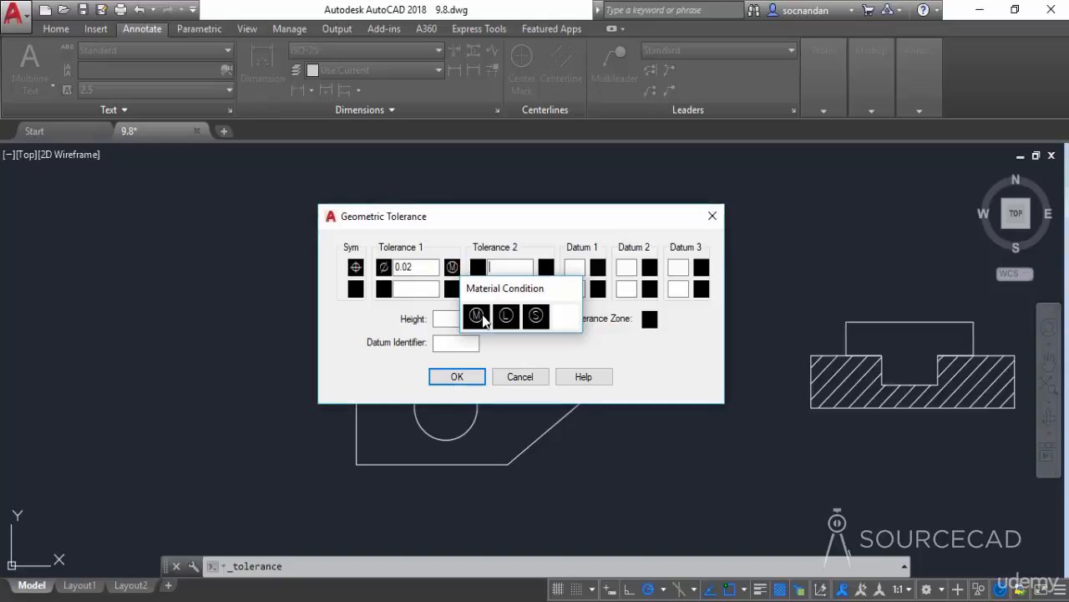
{"action": "left_click", "coordinate": [477, 317]}
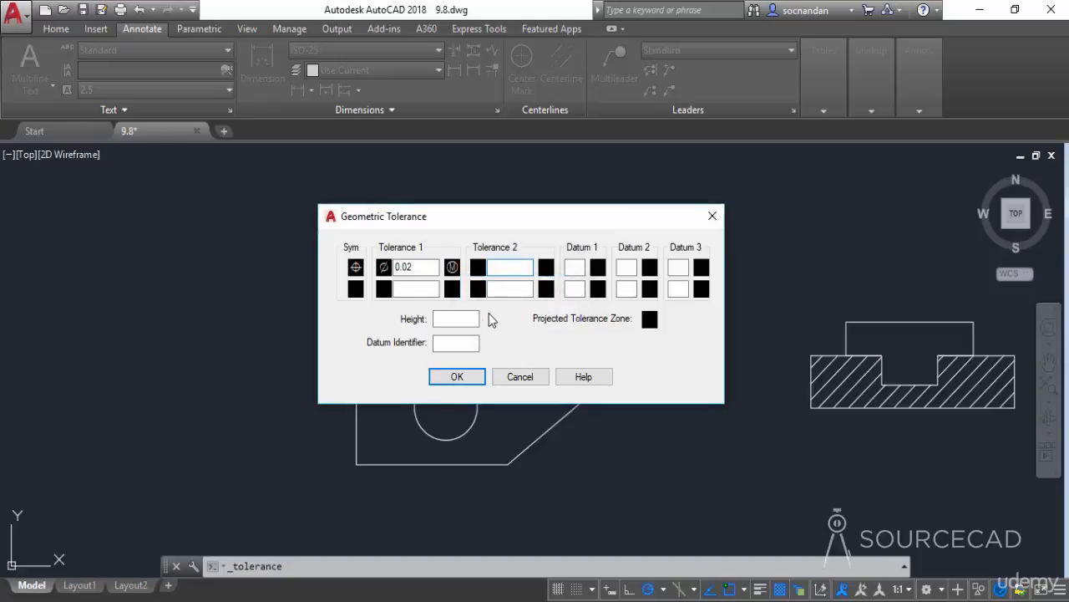
- Enter datum references A and B, then place the feature control frame above the top dimension
{"action": "left_click", "coordinate": [571, 266]}
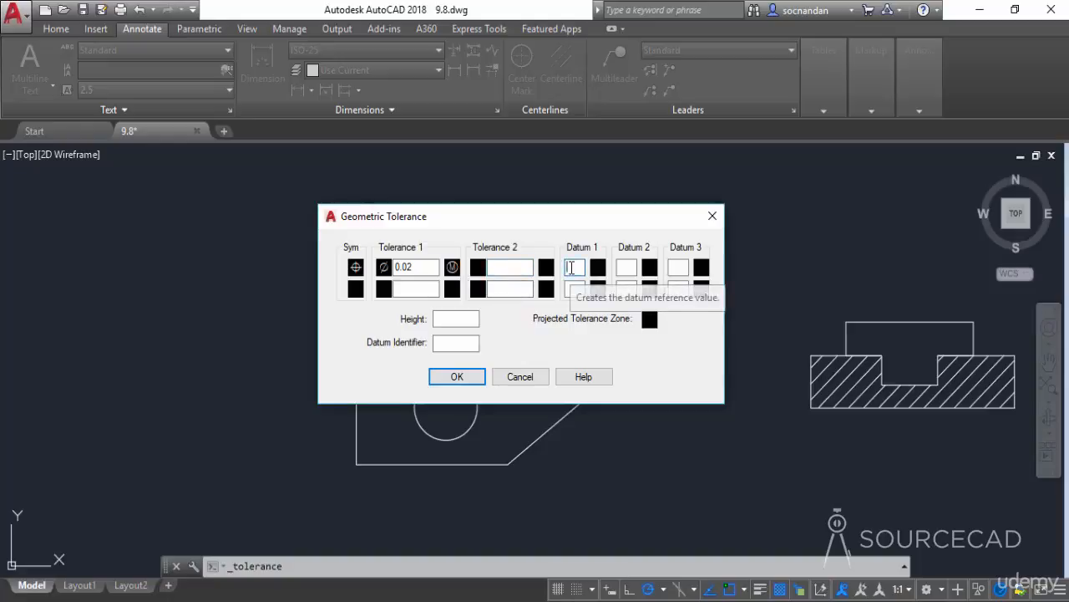
{"action": "type", "text": "A"}
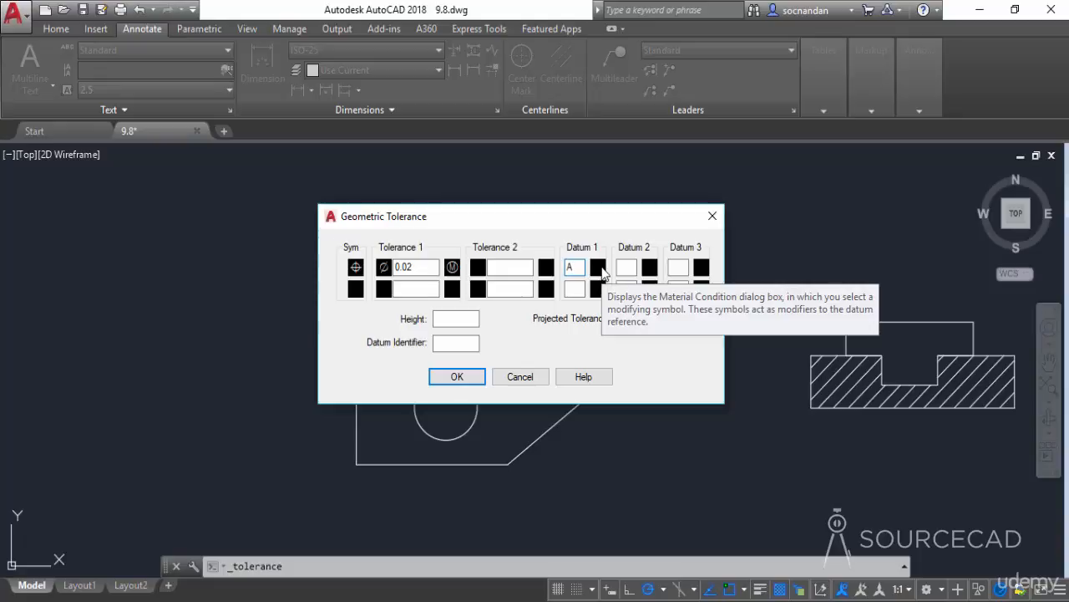
{"action": "left_click", "coordinate": [602, 269]}
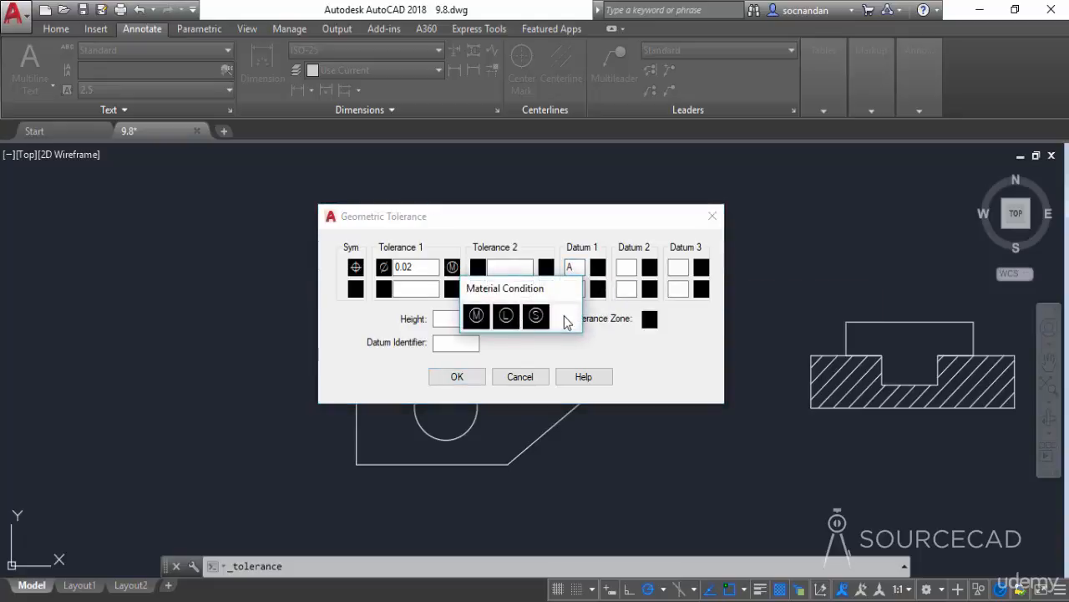
{"action": "left_click", "coordinate": [566, 317]}
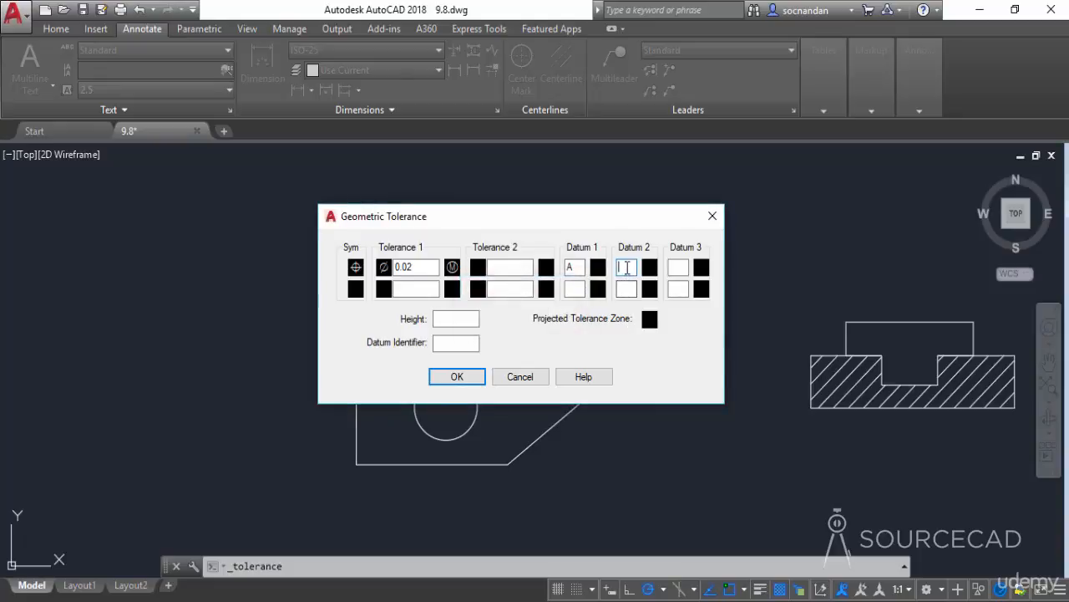
{"action": "type", "text": "B"}
{"action": "left_click", "coordinate": [471, 378]}
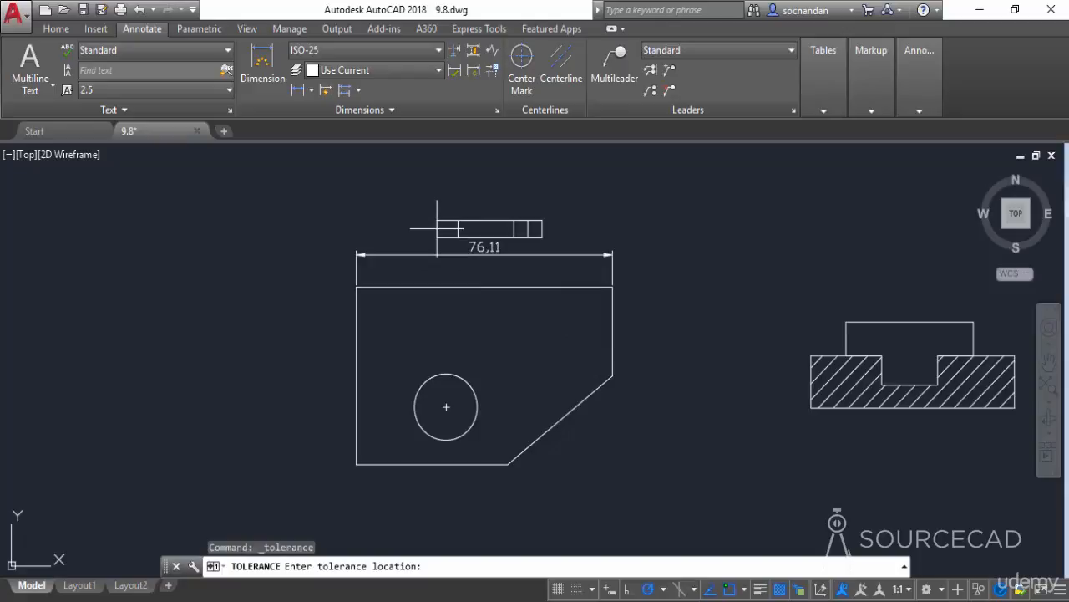
{"action": "left_click", "coordinate": [436, 227]}
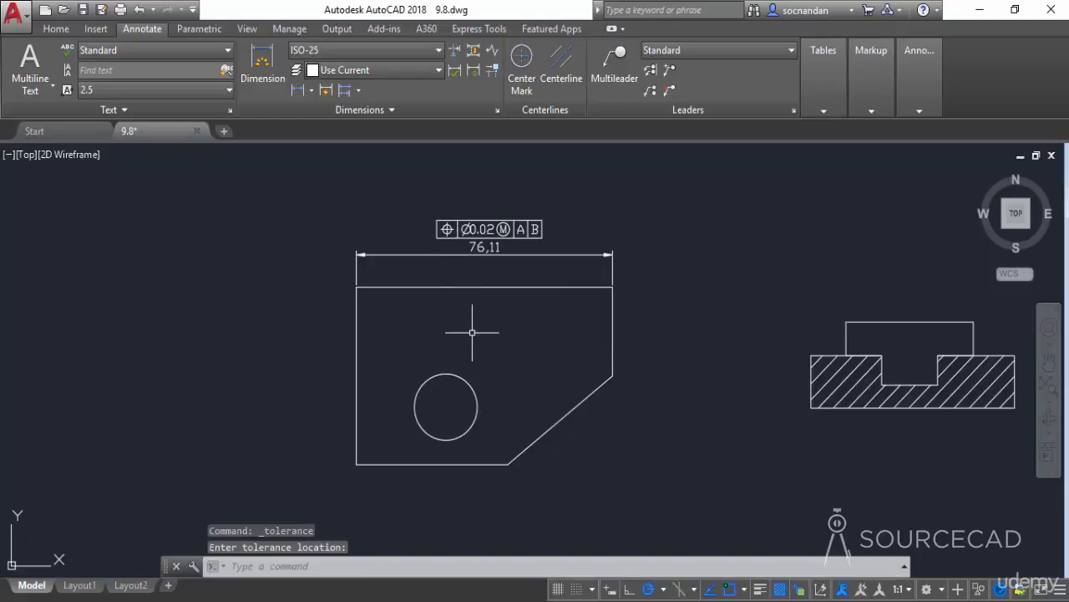
- Add a multileader labelled A pointing at the plate's left edge
{"action": "scroll", "coordinate": [481, 264], "scroll_direction": "up", "scroll_amount": 2}
{"action": "middle_click_drag", "start_coordinate": [535, 270], "coordinate": [523, 320]}
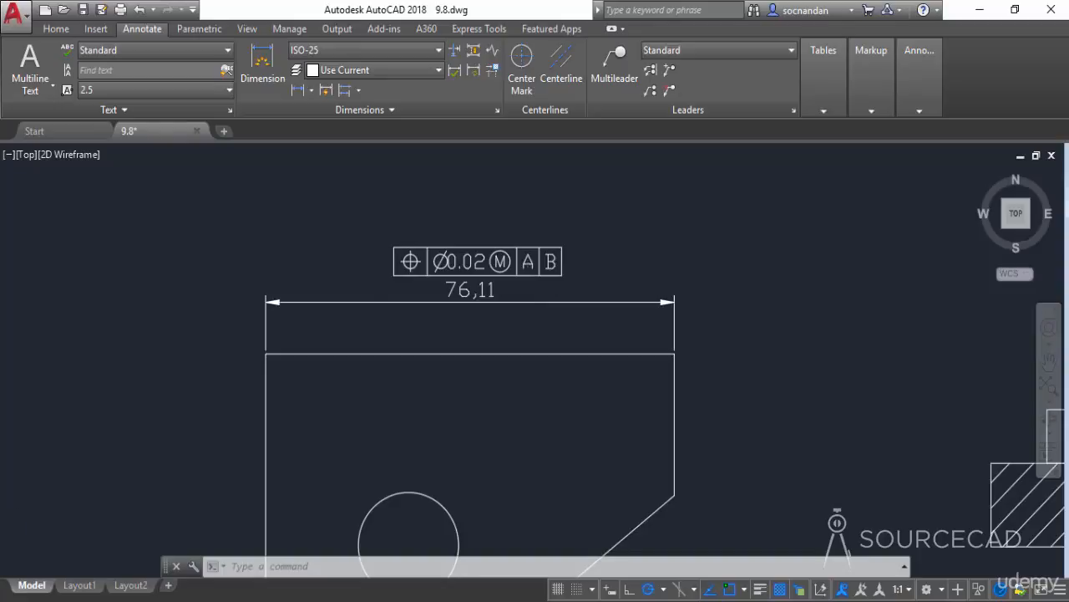
{"action": "scroll", "coordinate": [526, 367], "scroll_direction": "down", "scroll_amount": 1}
{"action": "middle_click_drag", "start_coordinate": [529, 393], "coordinate": [528, 377]}
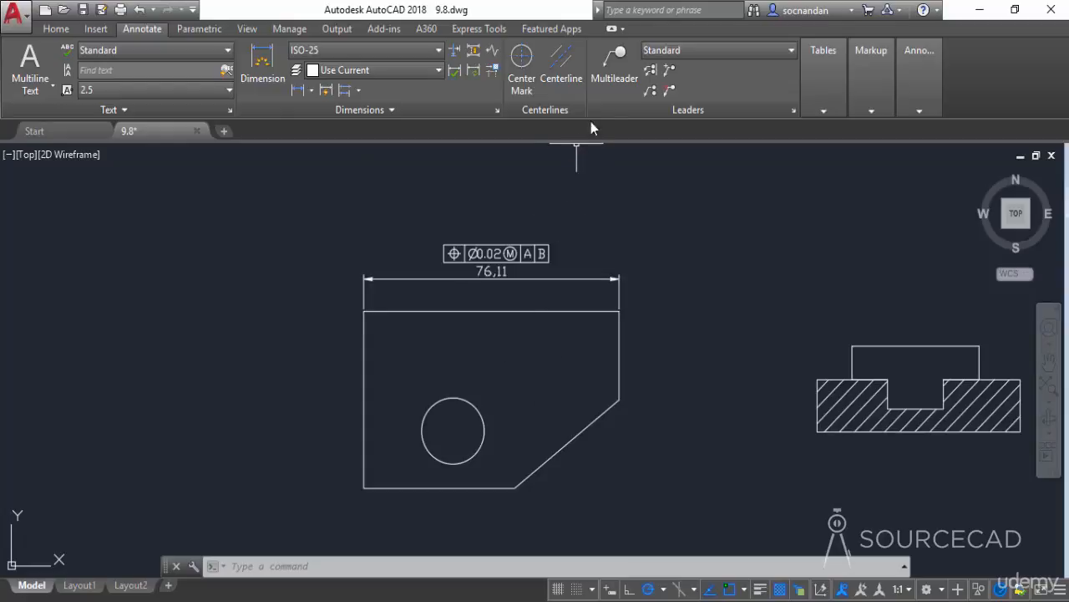
{"action": "left_click", "coordinate": [616, 66]}
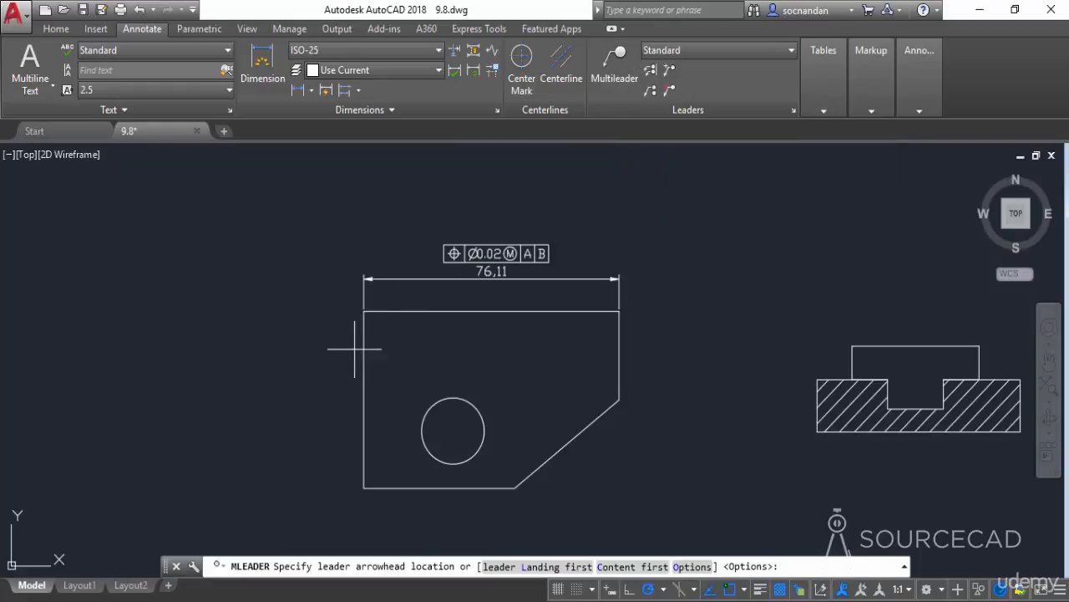
{"action": "left_click", "coordinate": [362, 400]}
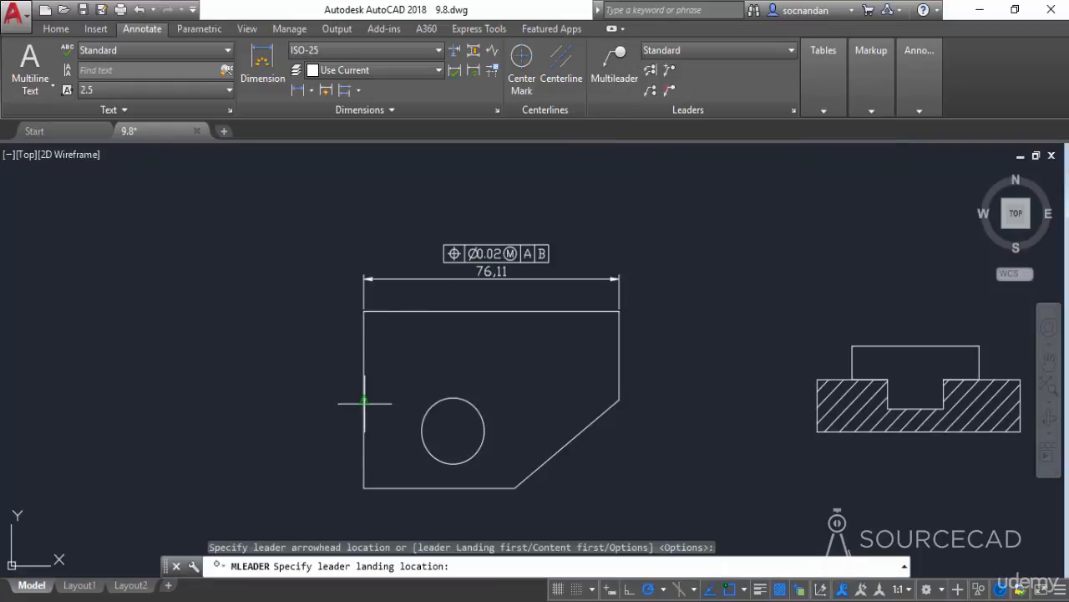
{"action": "left_click", "coordinate": [309, 399]}
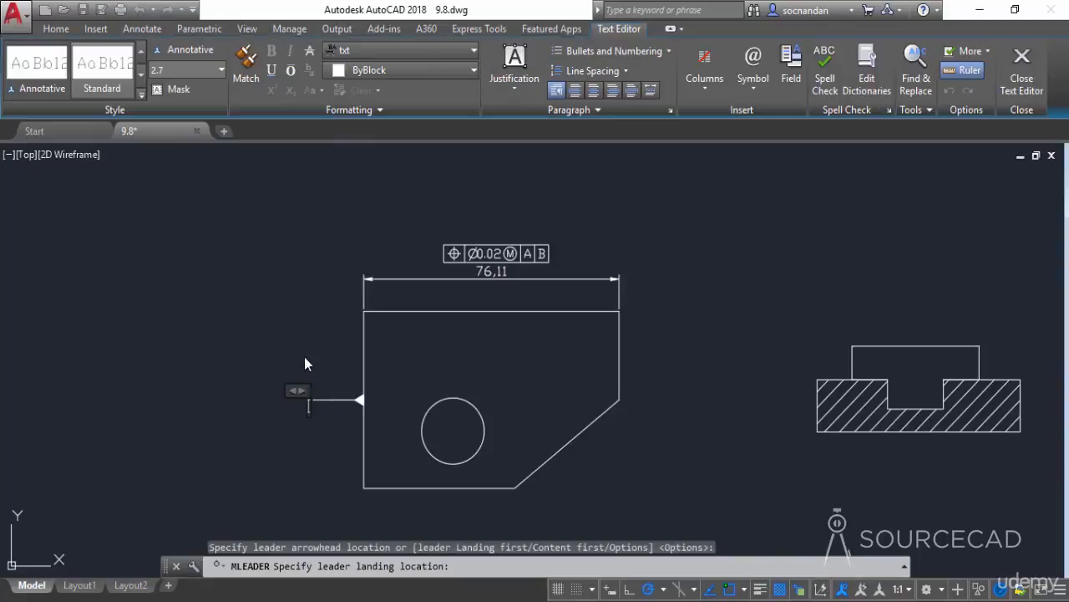
{"action": "type", "text": "A"}
{"action": "left_click", "coordinate": [305, 355]}
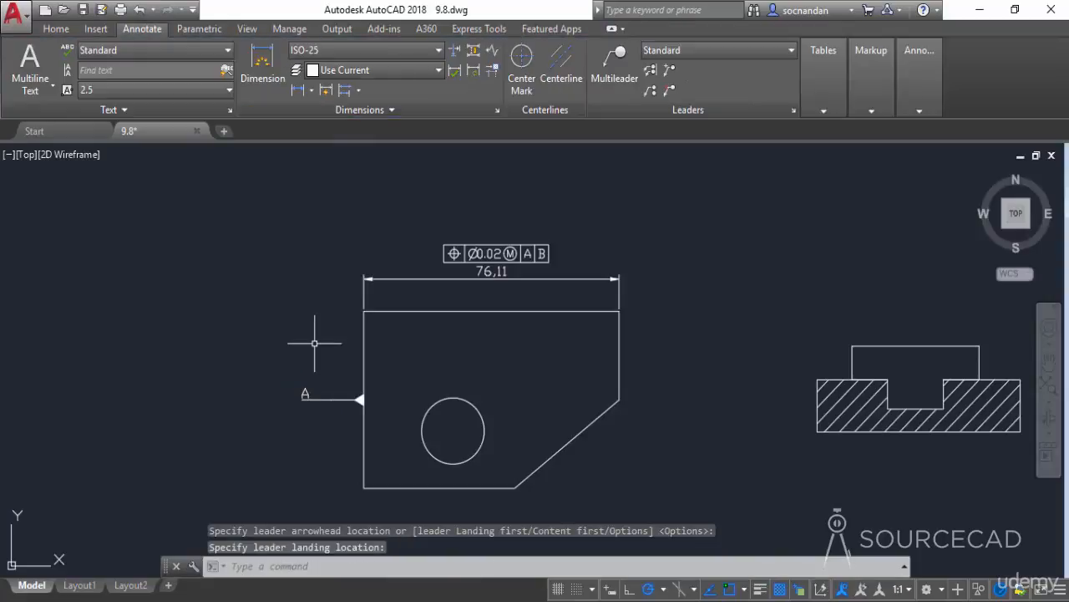
- Add a multileader labelled B pointing at the plate's bottom edge
{"action": "left_click", "coordinate": [615, 63]}
{"action": "middle_click_drag", "start_coordinate": [534, 434], "coordinate": [557, 310]}
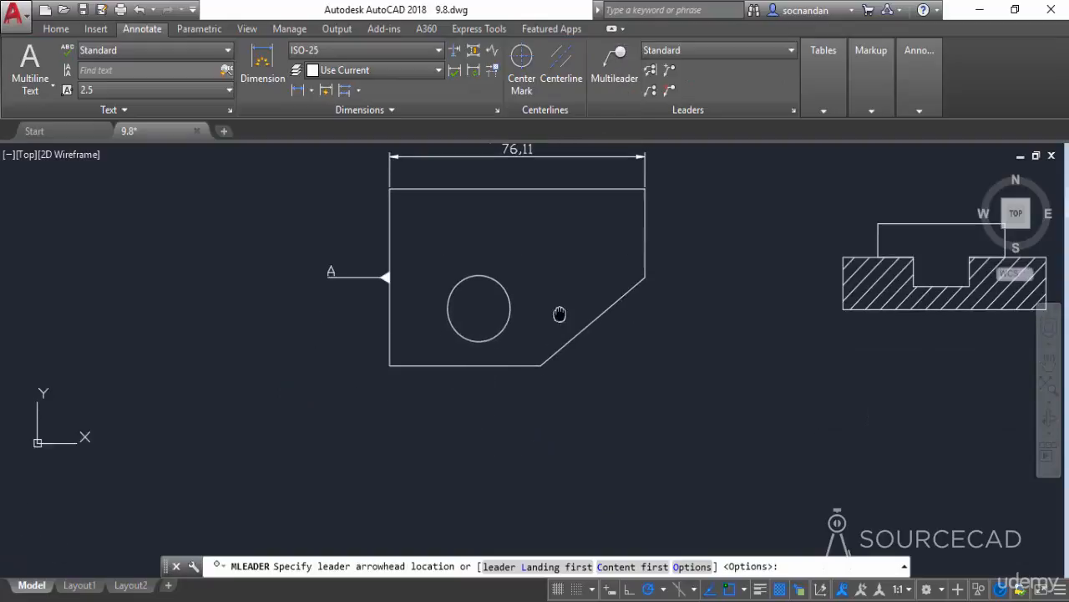
{"action": "left_click", "coordinate": [464, 365]}
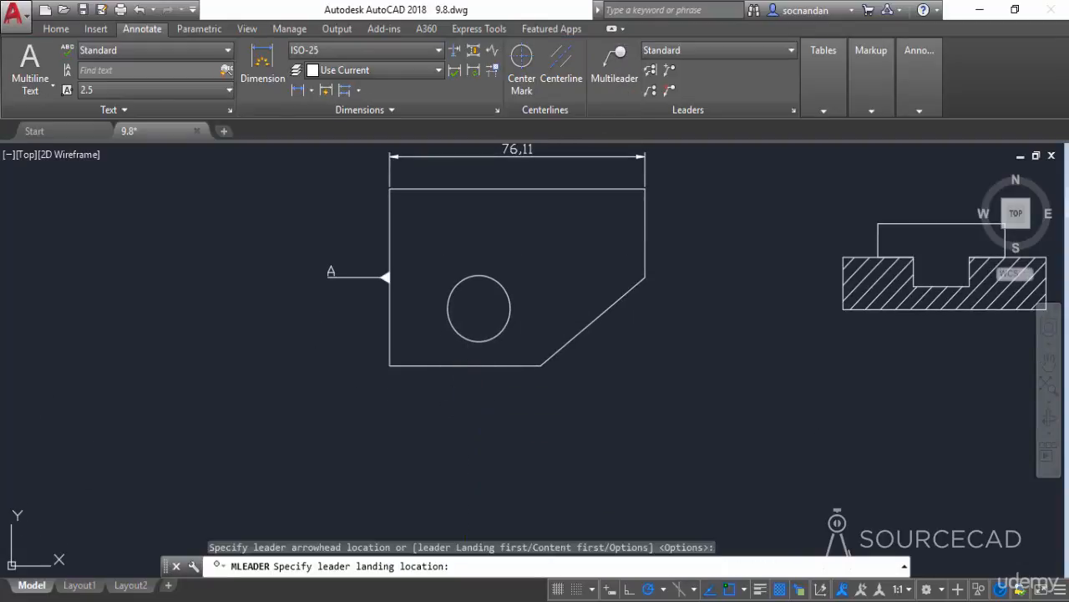
{"action": "left_click", "coordinate": [464, 404]}
{"action": "type", "text": "B"}
{"action": "left_click", "coordinate": [509, 409]}
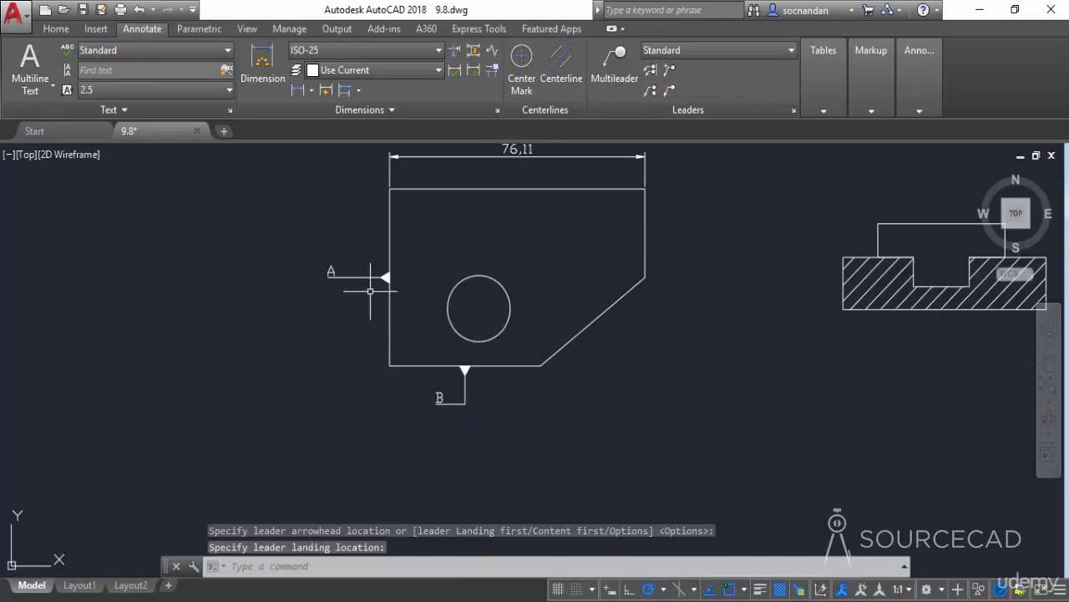
{"action": "middle_click_drag", "start_coordinate": [530, 331], "coordinate": [515, 405]}
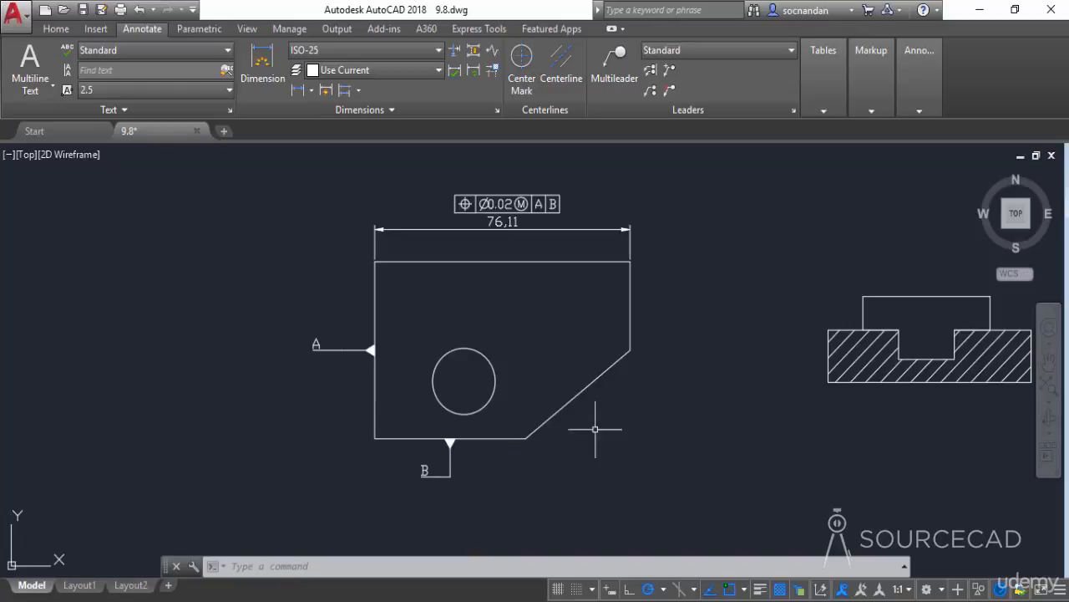
- Edit the feature control frame to add maximum material condition to datum A
{"action": "double_click", "coordinate": [558, 202]}
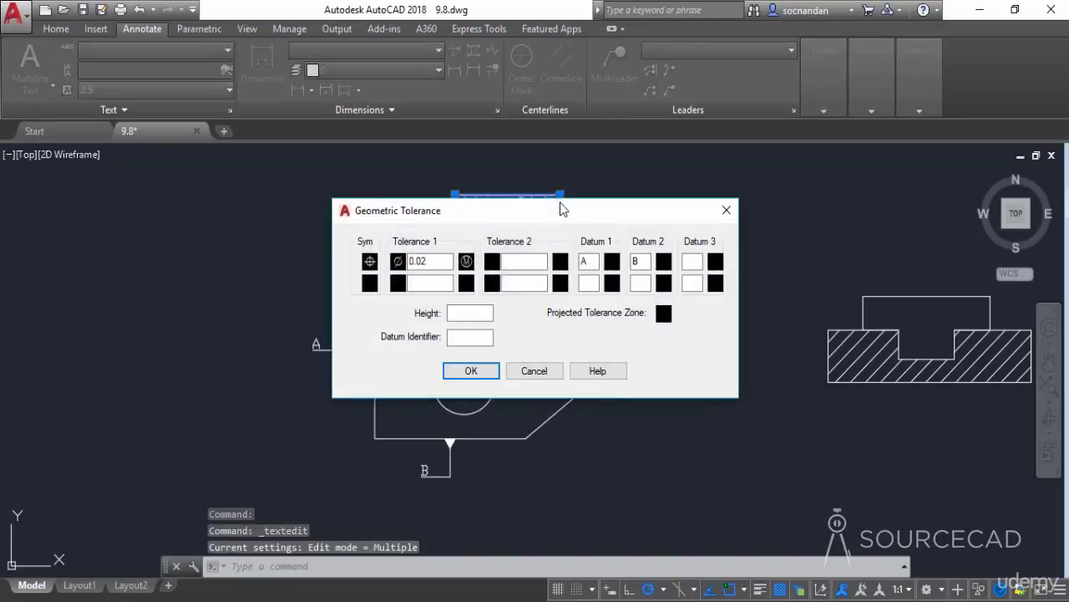
{"action": "left_click_drag", "start_coordinate": [559, 218], "coordinate": [562, 249]}
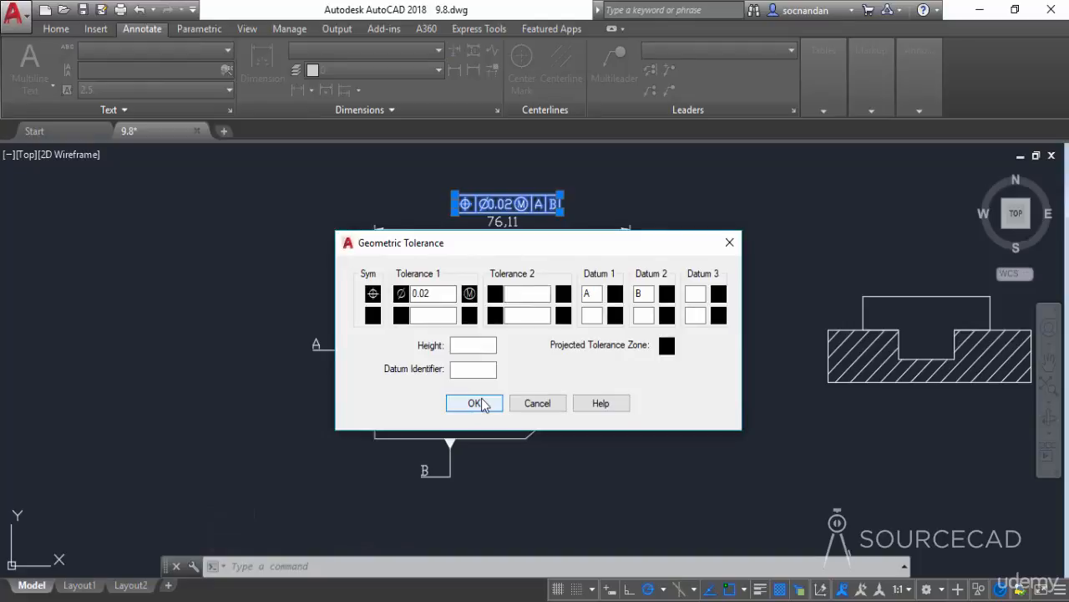
{"action": "left_click", "coordinate": [617, 296]}
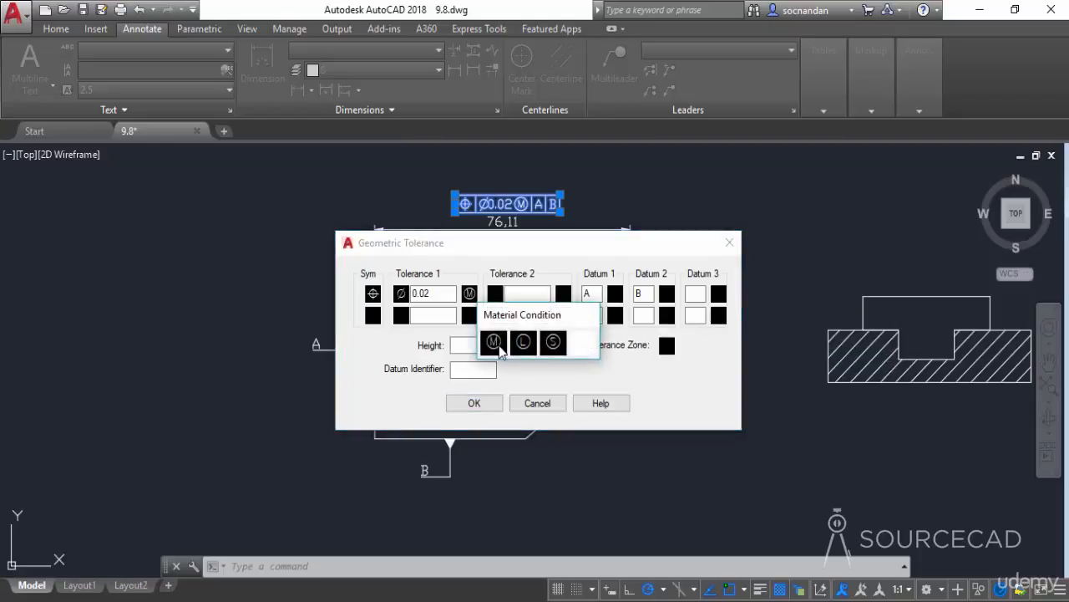
{"action": "left_click", "coordinate": [495, 342]}
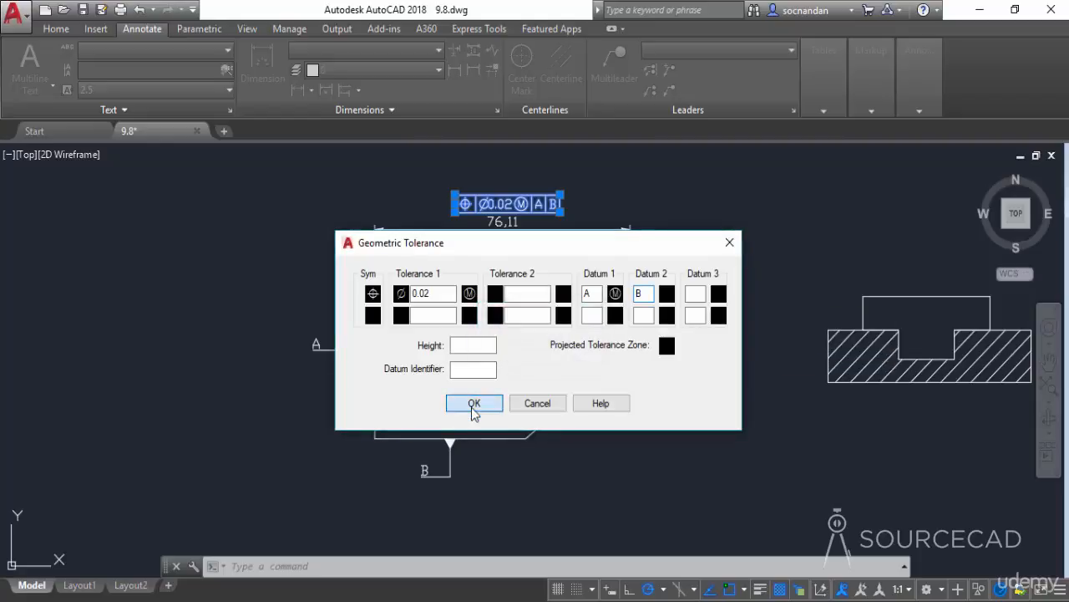
{"action": "left_click", "coordinate": [474, 403]}
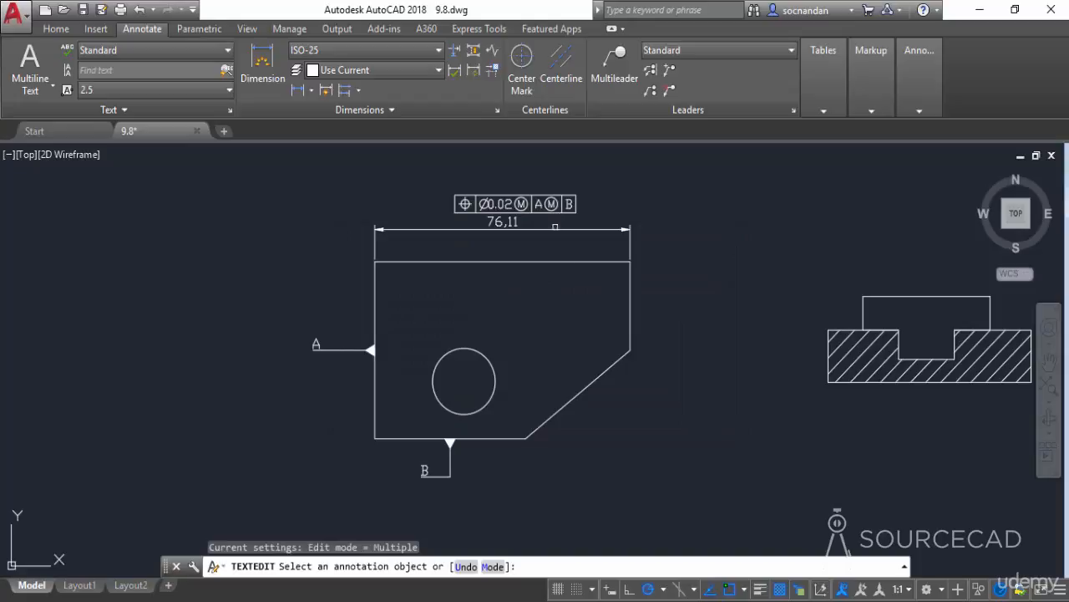
- Create a position feature control frame with Ø0.01, datum A and a 10 projected tolerance zone, placing it above the section view
{"action": "right_click", "coordinate": [687, 353]}
{"action": "left_click", "coordinate": [710, 365]}
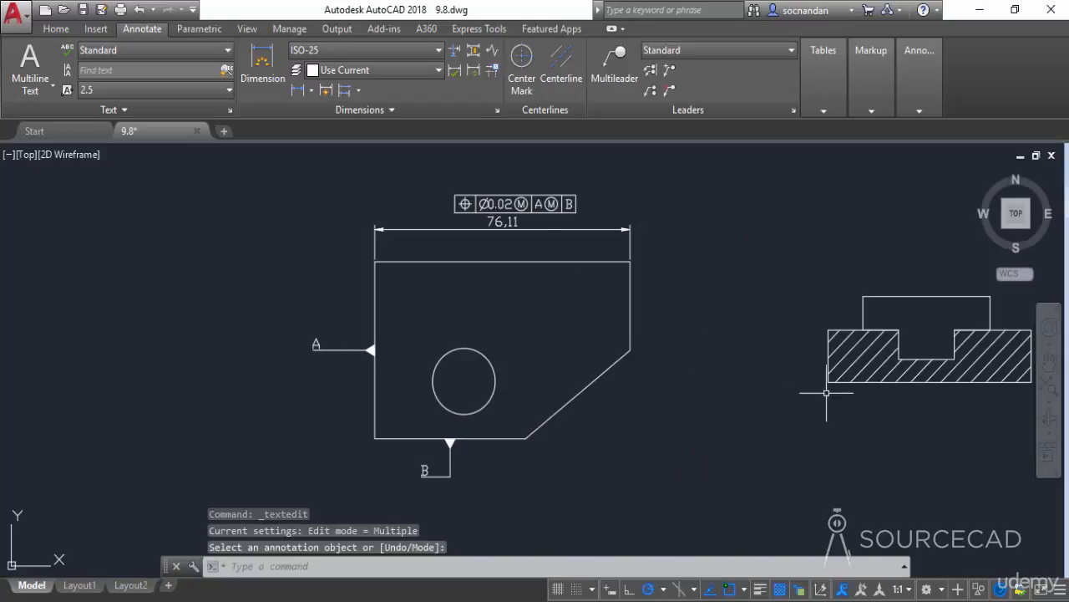
{"action": "mouse_move", "coordinate": [906, 391]}
{"action": "middle_mouse_down"}
{"action": "mouse_move", "coordinate": [711, 416]}
{"action": "mouse_move", "coordinate": [525, 408]}
{"action": "middle_mouse_up"}
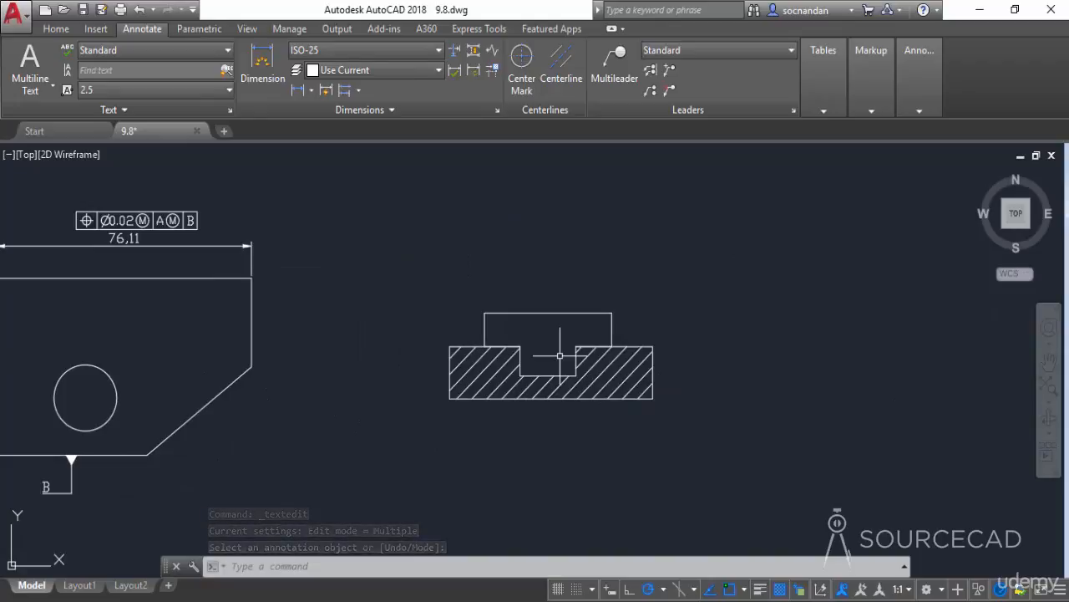
{"action": "left_click", "coordinate": [385, 112]}
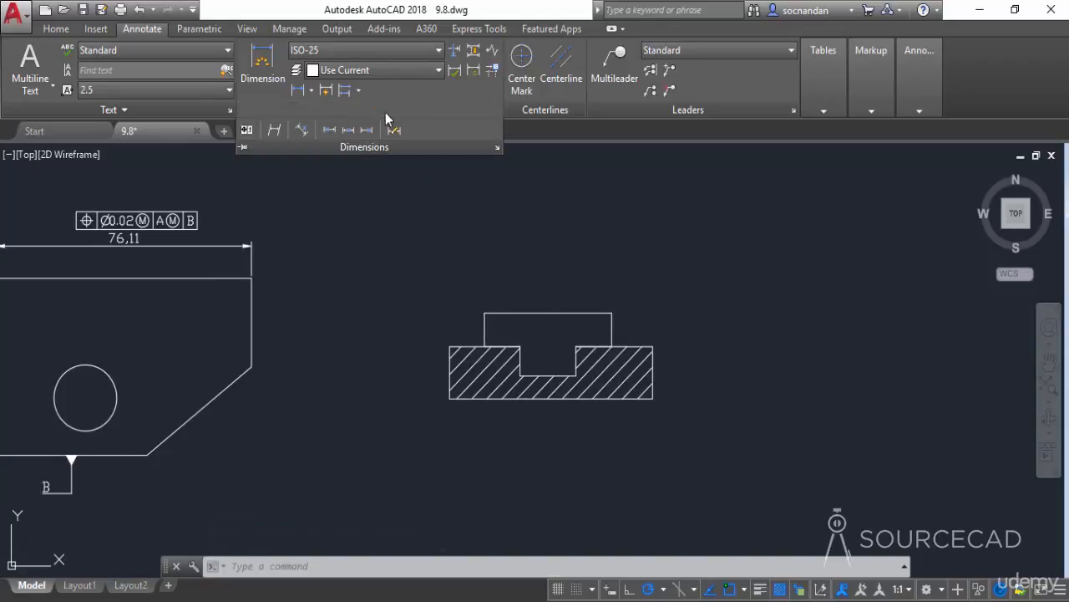
{"action": "left_click", "coordinate": [246, 129]}
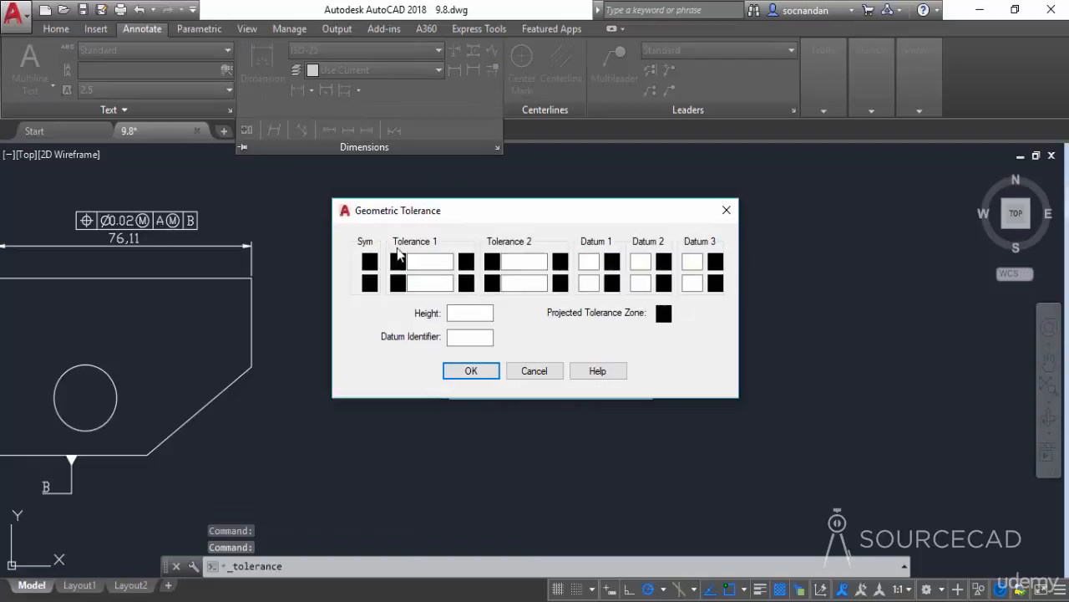
{"action": "left_click", "coordinate": [369, 263]}
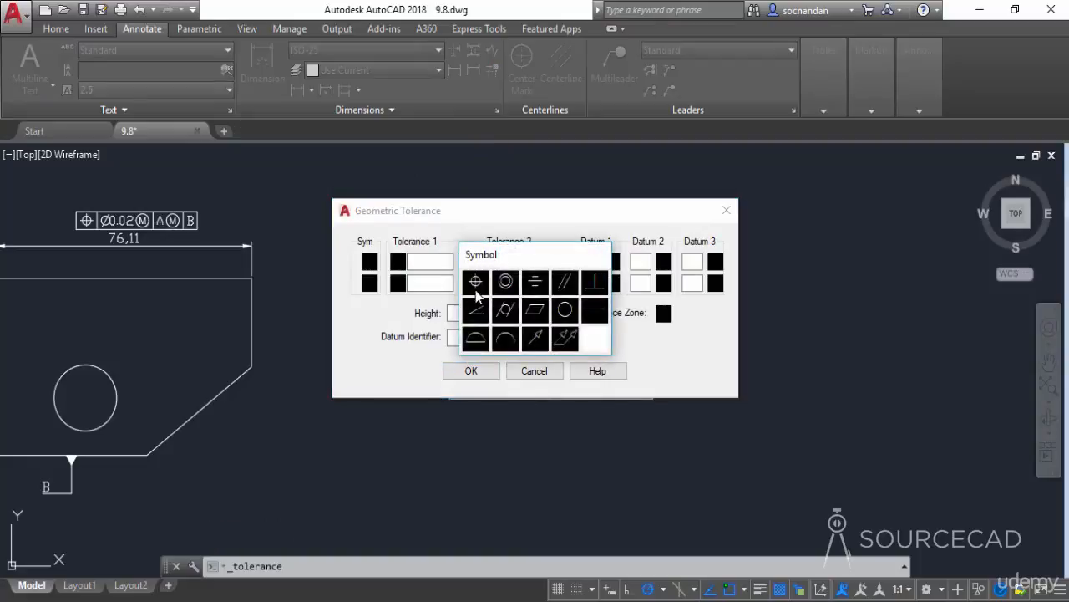
{"action": "left_click", "coordinate": [475, 282]}
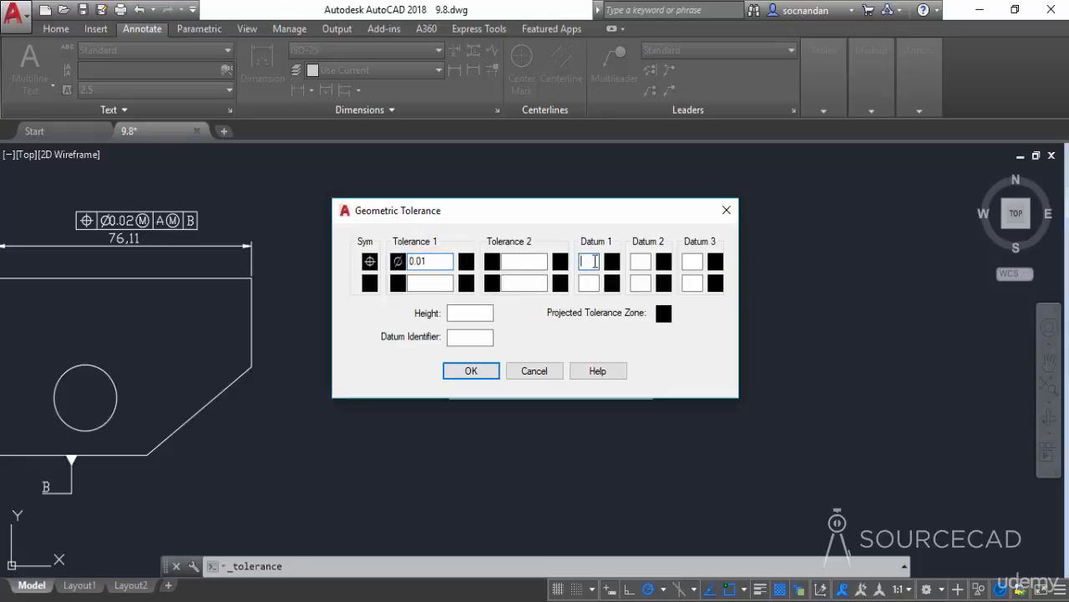
{"action": "left_click", "coordinate": [660, 314]}
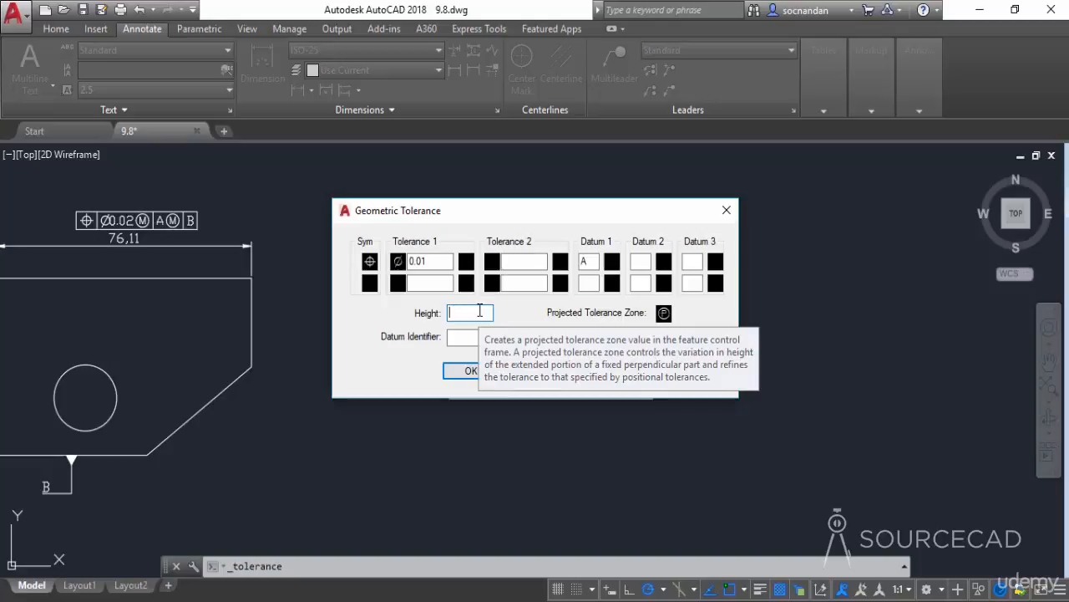
{"action": "type", "text": "10"}
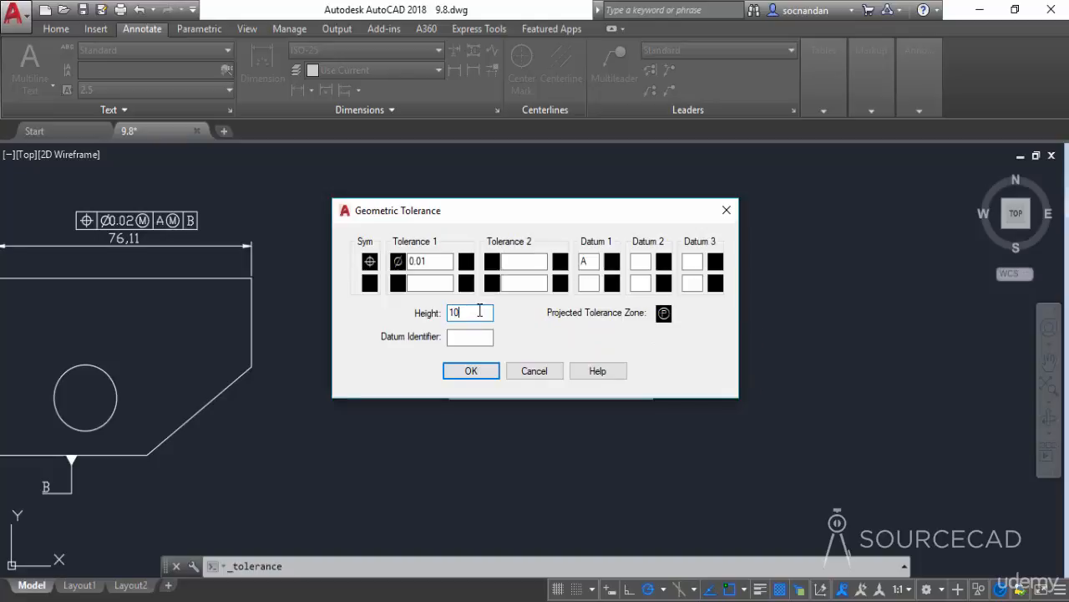
{"action": "left_click", "coordinate": [460, 372]}
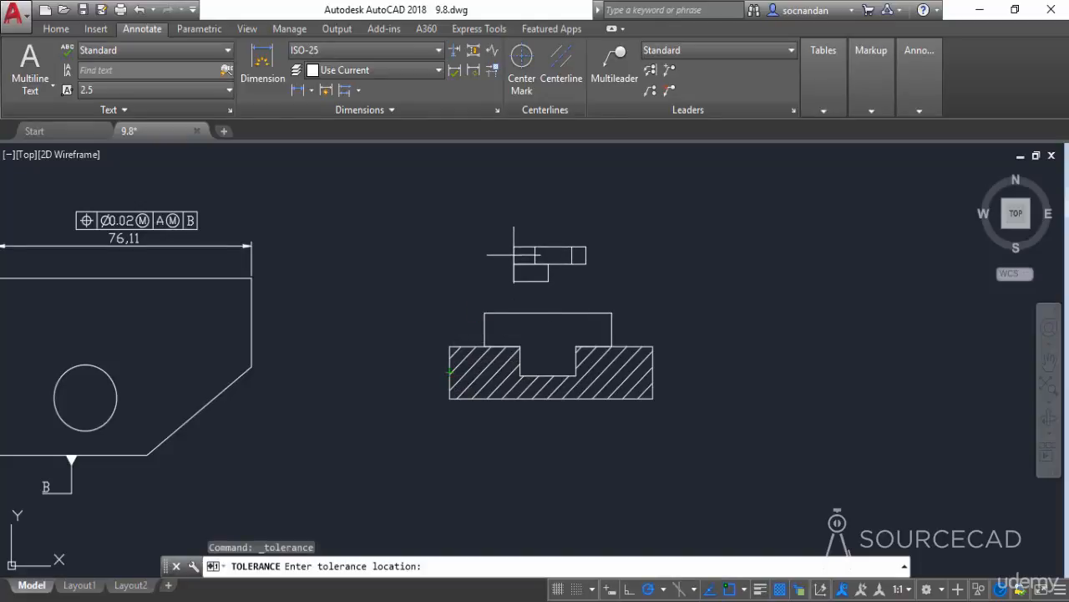
{"action": "left_click", "coordinate": [515, 254]}
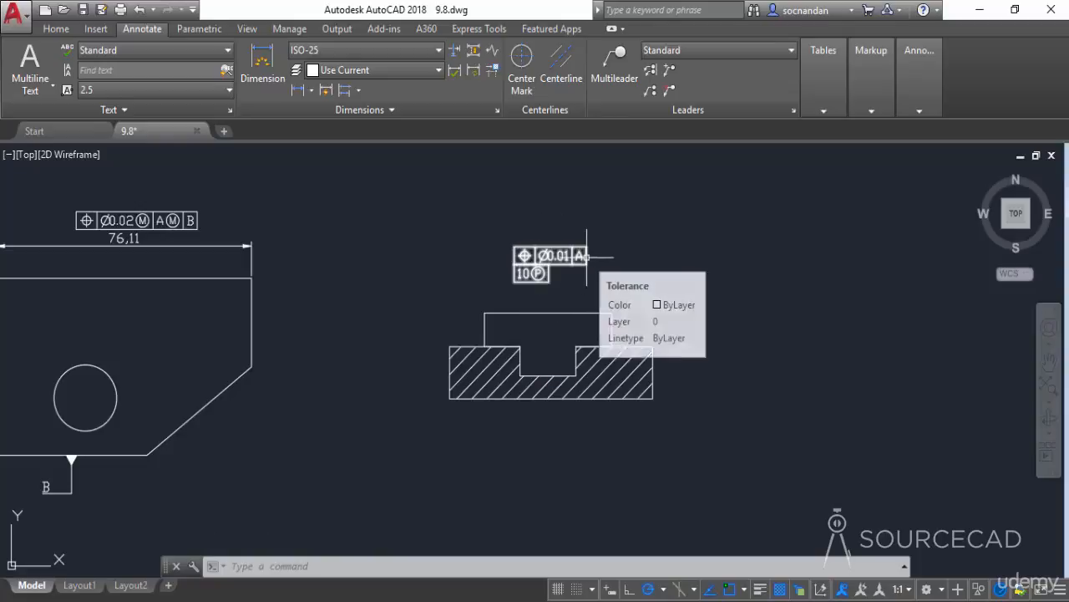
- Add a multileader labelled A pointing at the section view's base top edge, left of the raised block
{"action": "left_click", "coordinate": [608, 80]}
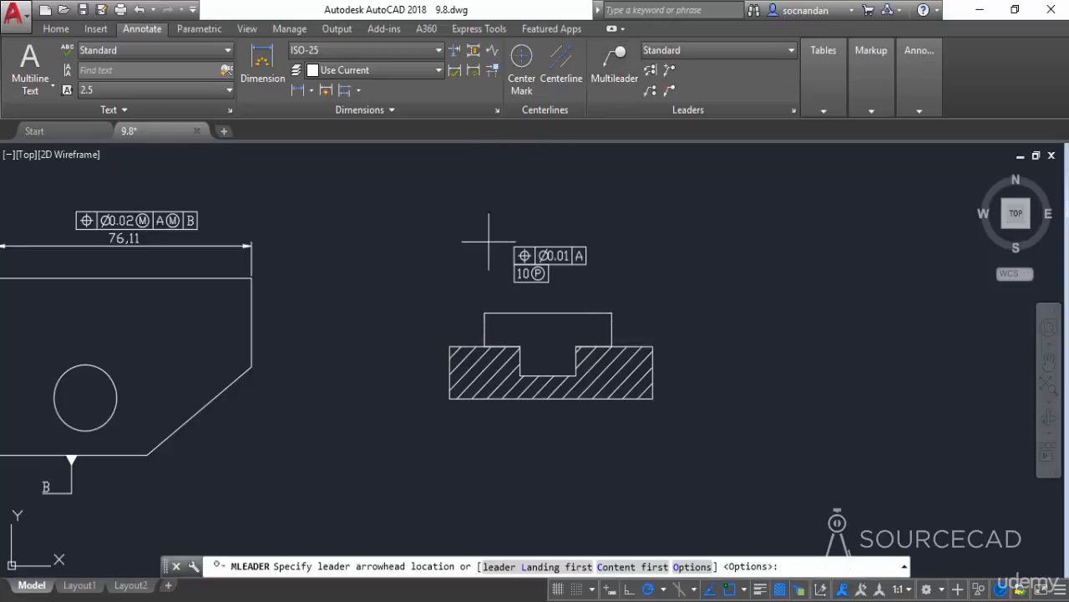
{"action": "left_click", "coordinate": [462, 342]}
{"action": "left_click", "coordinate": [463, 312]}
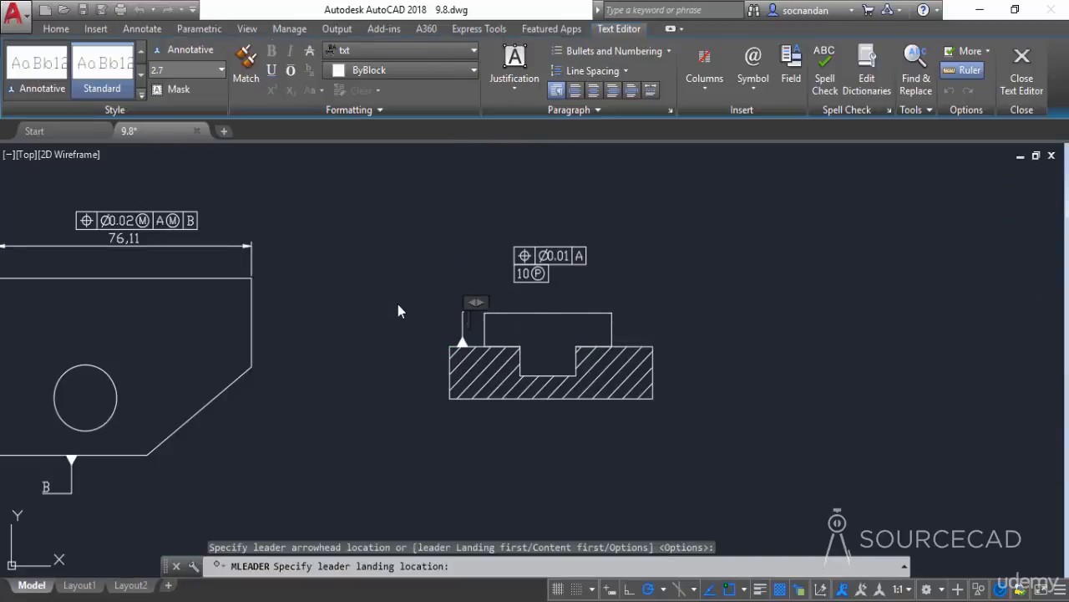
{"action": "type", "text": "A"}
{"action": "left_click", "coordinate": [391, 411]}
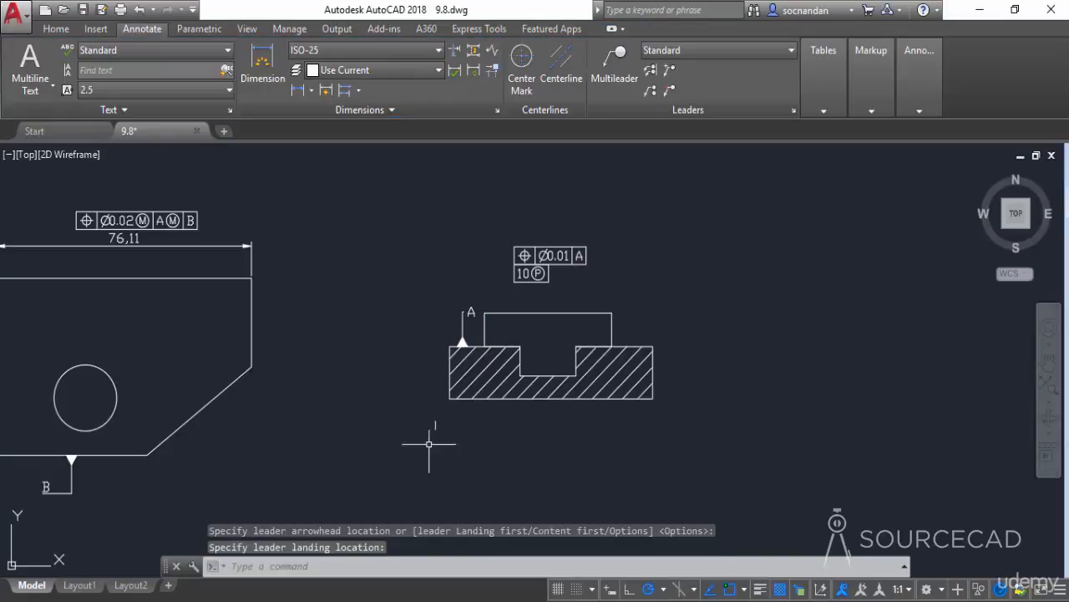